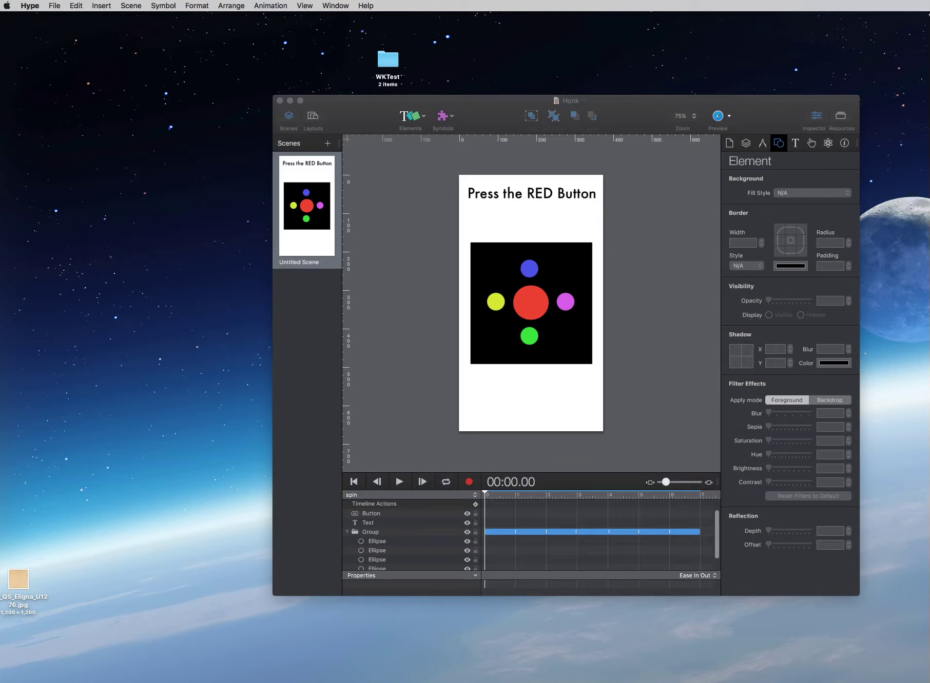
# Step: Bring the Honk project window, with its red button scene, to the front
pyautogui.click(399, 356)
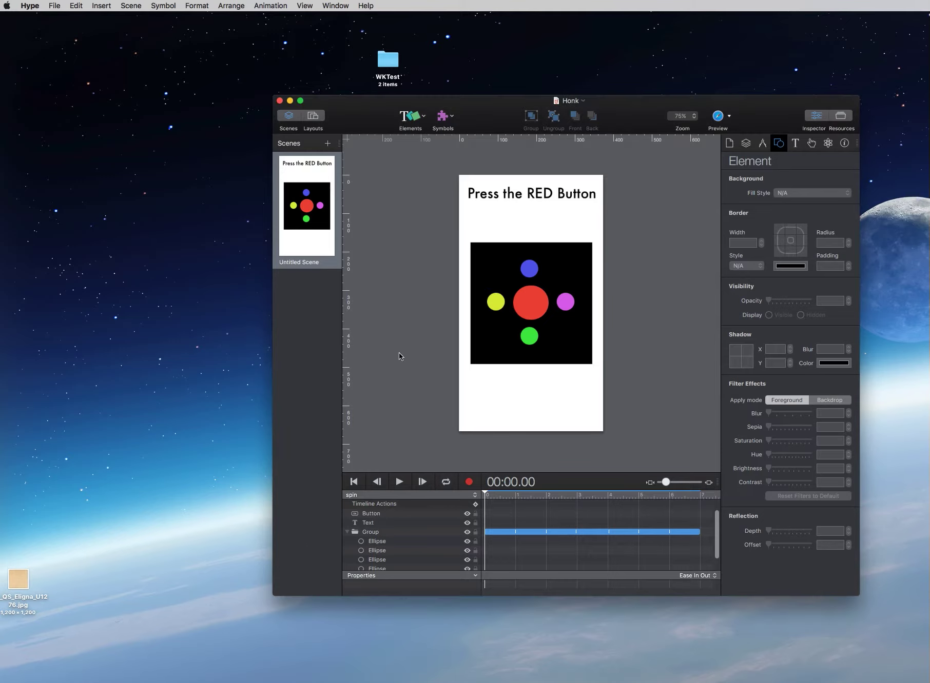
# Step: Scrub the spin timeline to preview the orbs rotating, then view the red button's click actions
pyautogui.click(537, 303)
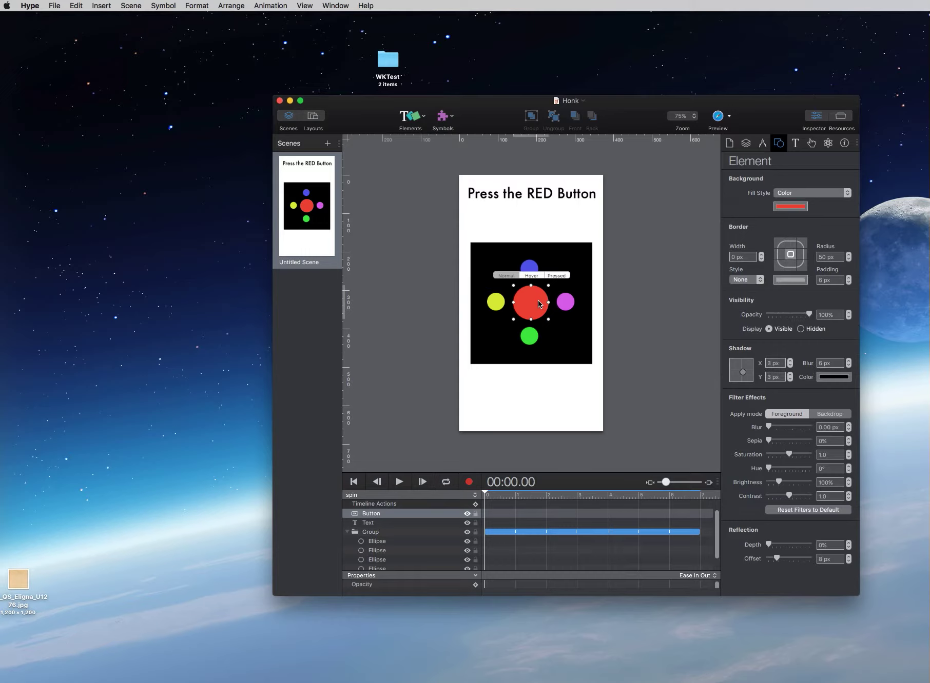
pyautogui.click(567, 304)
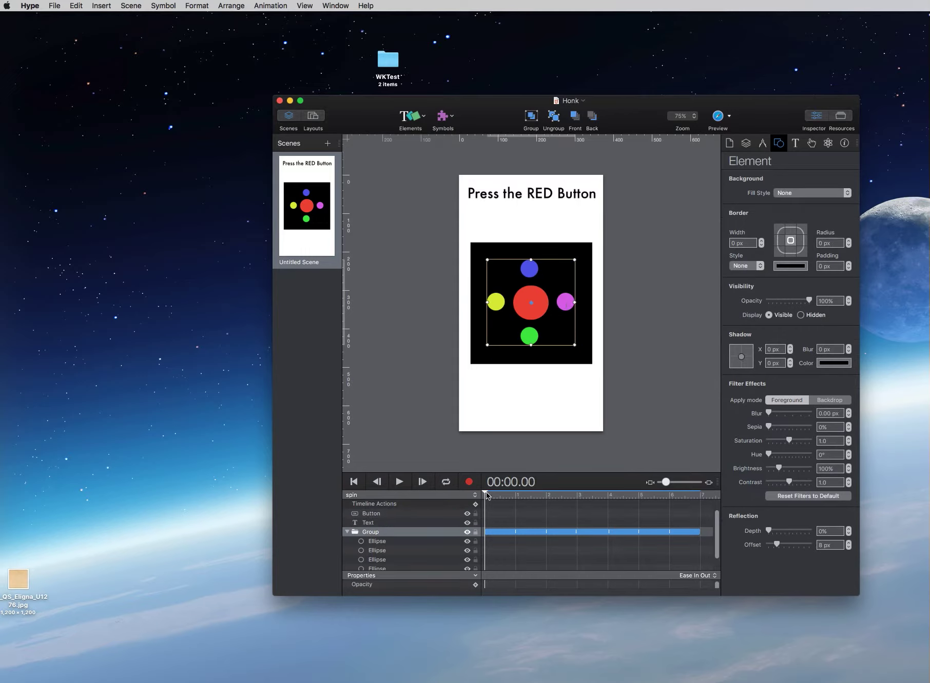
pyautogui.click(365, 496)
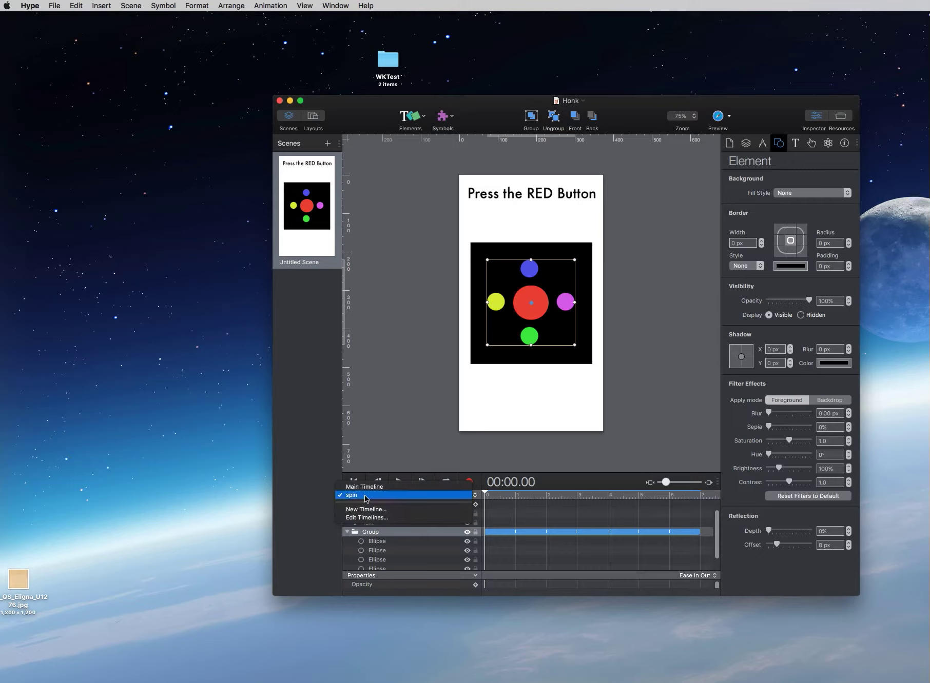
pyautogui.click(366, 496)
pyautogui.moveTo(487, 494)
pyautogui.mouseDown()
pyautogui.moveTo(664, 493)
pyautogui.moveTo(496, 493)
pyautogui.mouseUp()
pyautogui.click(520, 303)
pyautogui.click(539, 305)
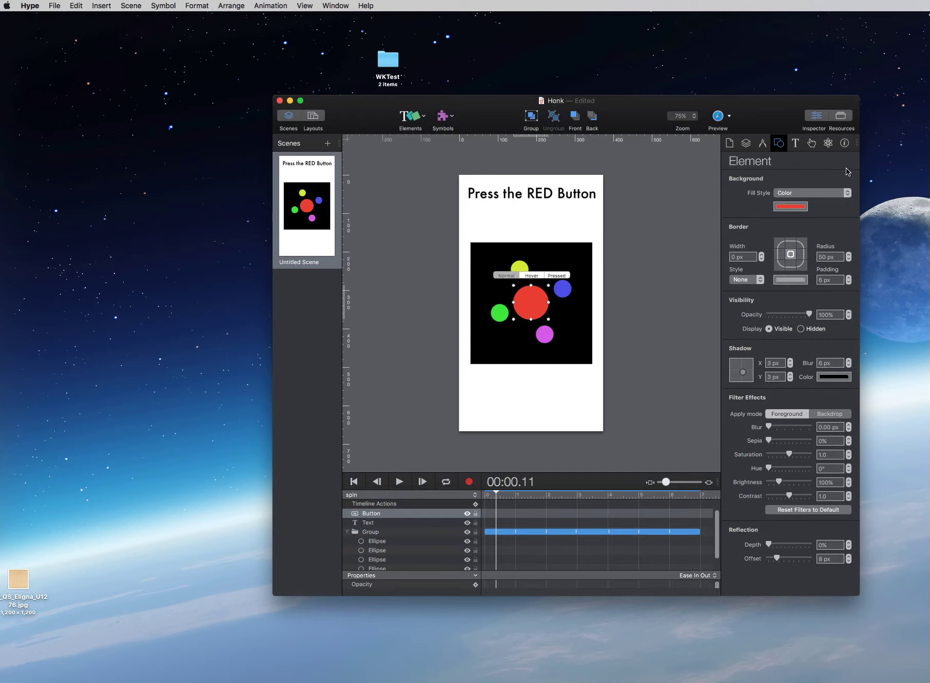
pyautogui.click(811, 144)
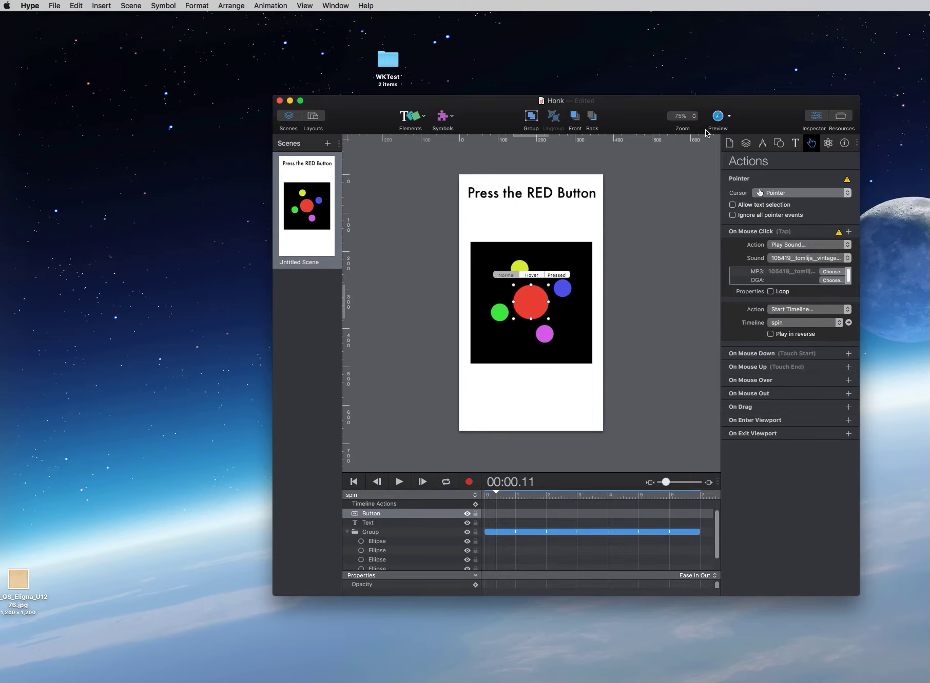
pyautogui.click(718, 116)
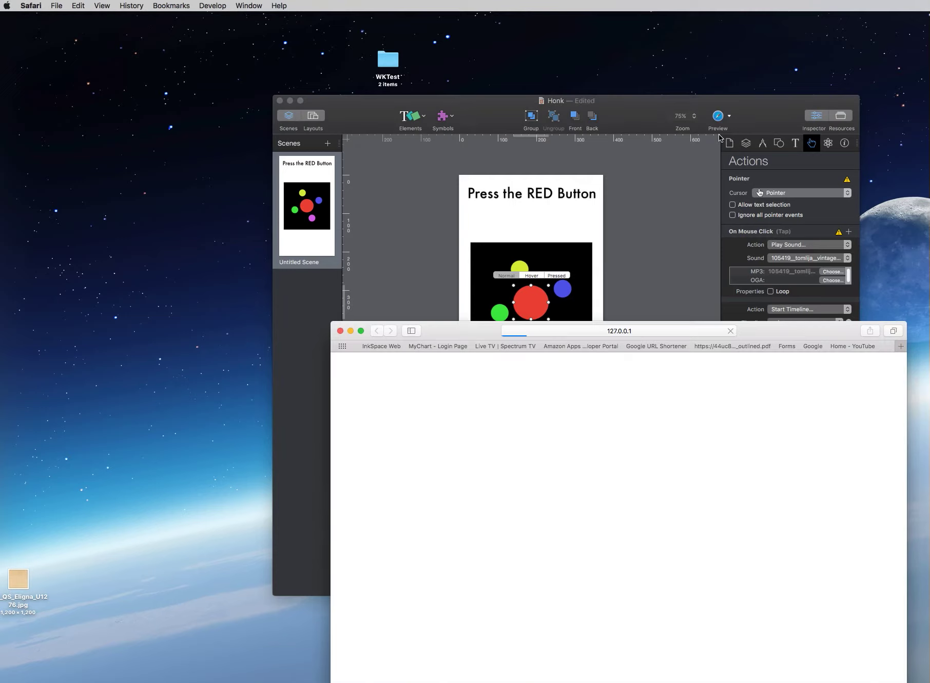
pyautogui.moveTo(756, 336); pyautogui.dragTo(688, 146)
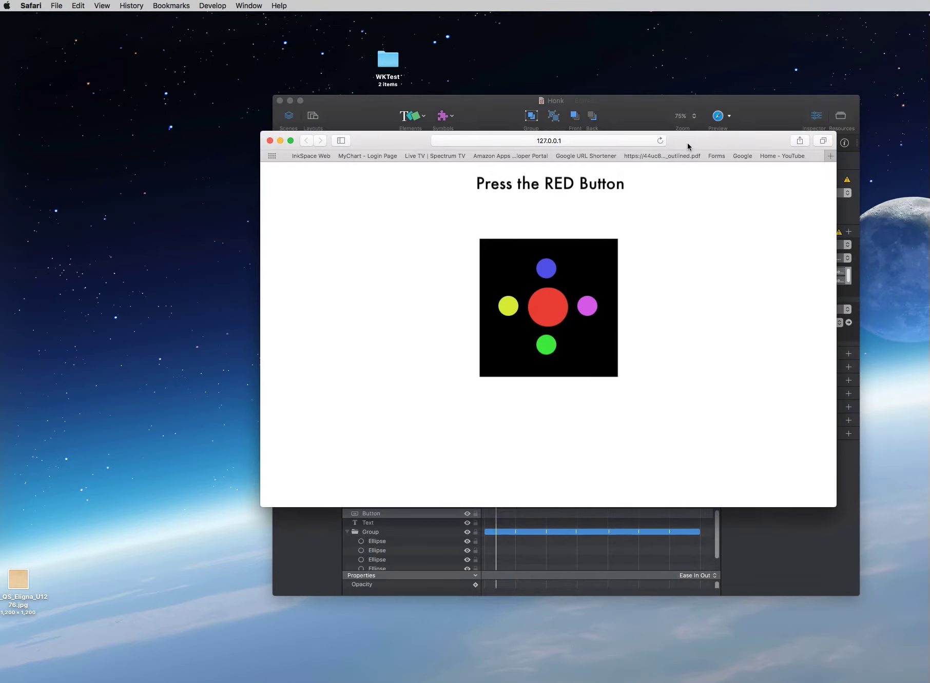
pyautogui.click(549, 315)
pyautogui.click(269, 141)
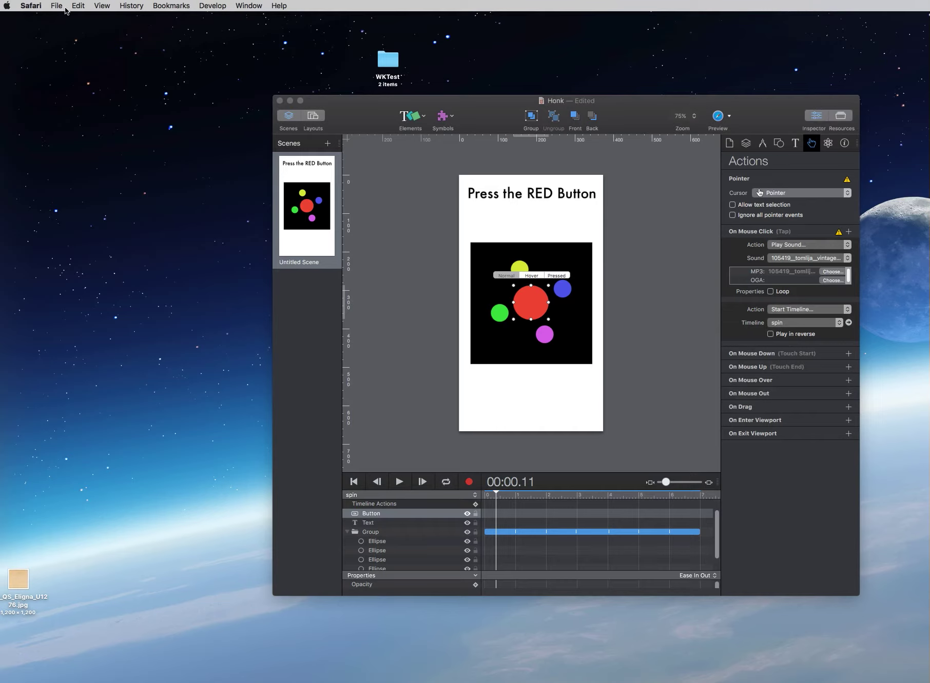
# Step: Export the project as an HTML5 folder, accepting the browser compatibility warnings
pyautogui.click(340, 102)
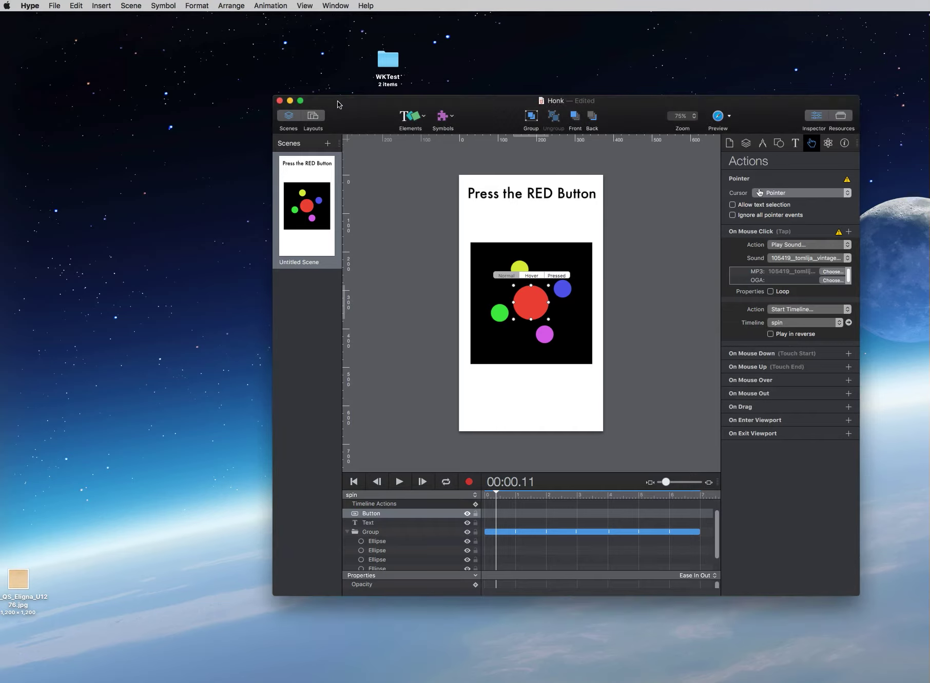
pyautogui.click(56, 6)
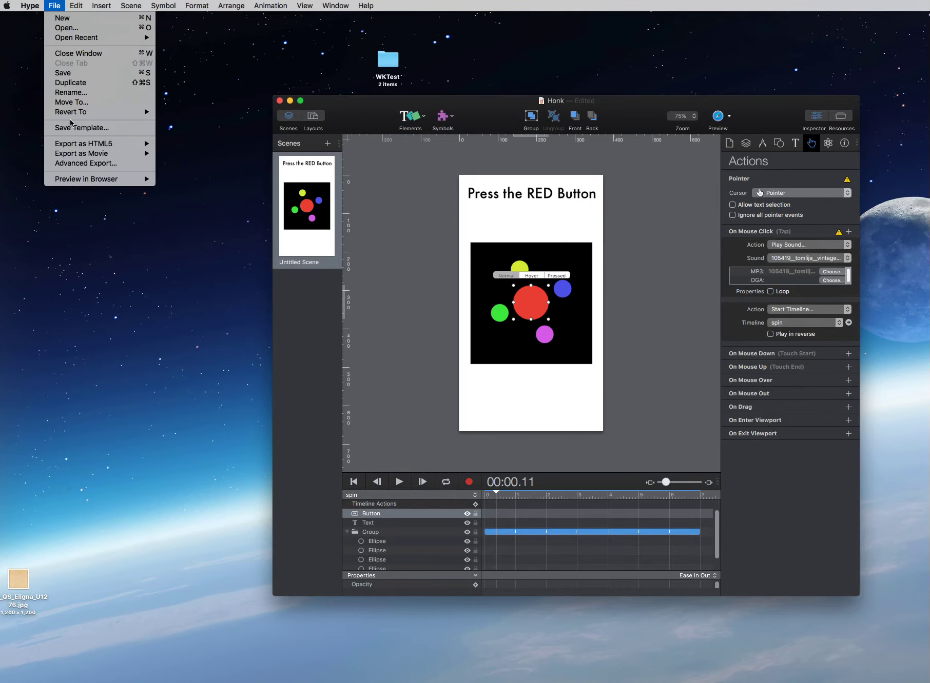
pyautogui.moveTo(83, 146)
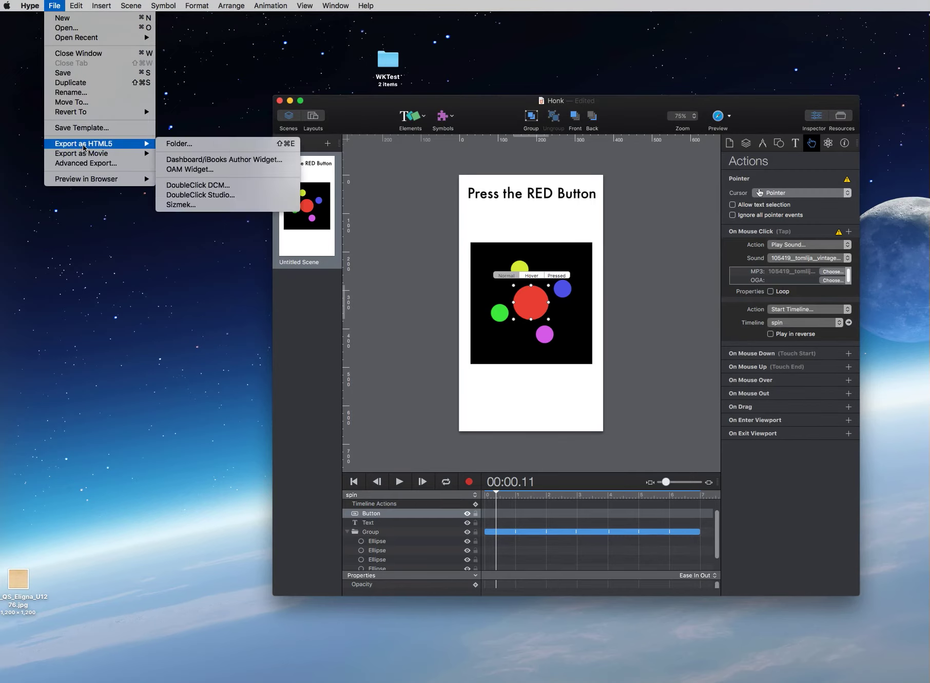
pyautogui.click(180, 144)
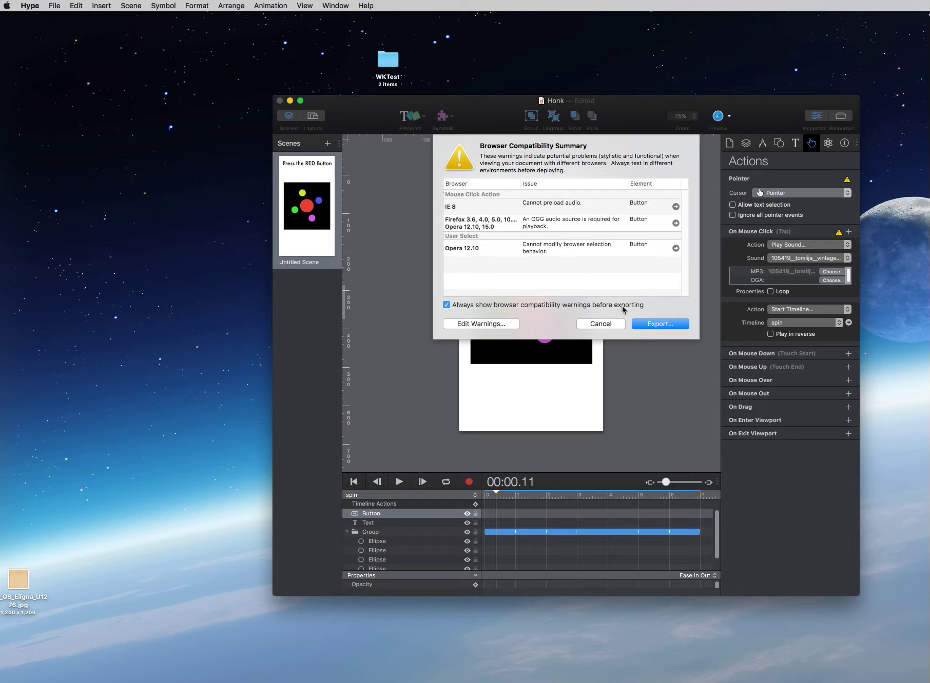
pyautogui.click(655, 326)
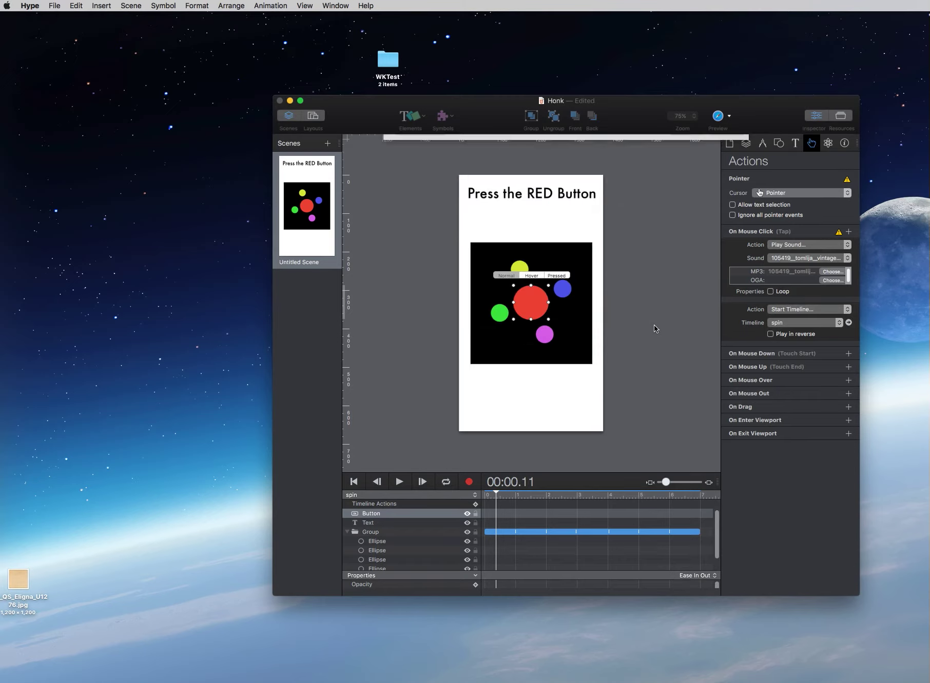
# Step: Create a new folder named test2 on the Desktop as the export location
pyautogui.click(539, 197)
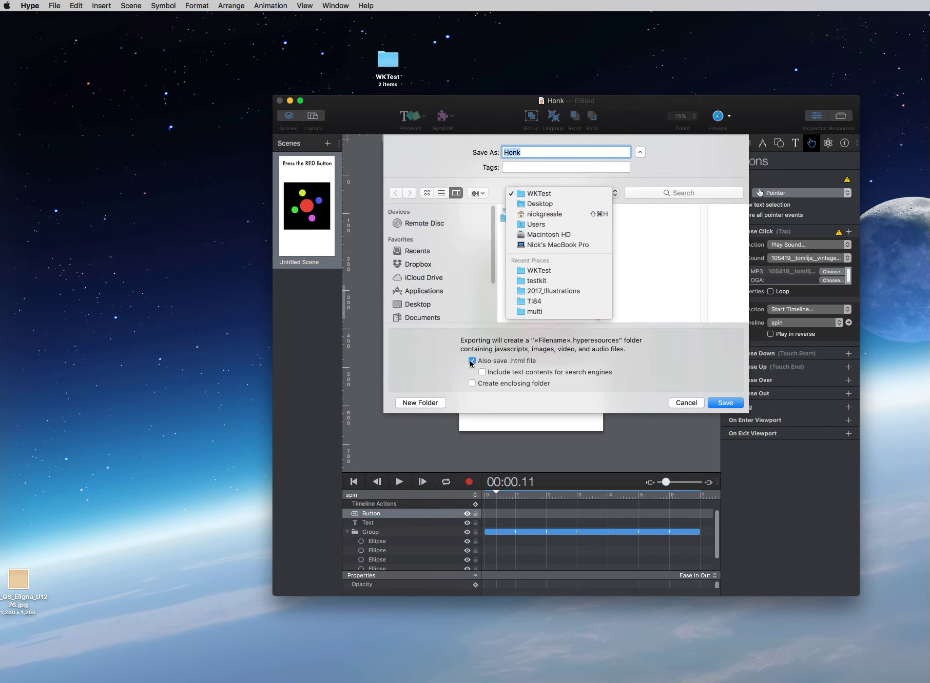
pyautogui.click(482, 307)
pyautogui.click(424, 305)
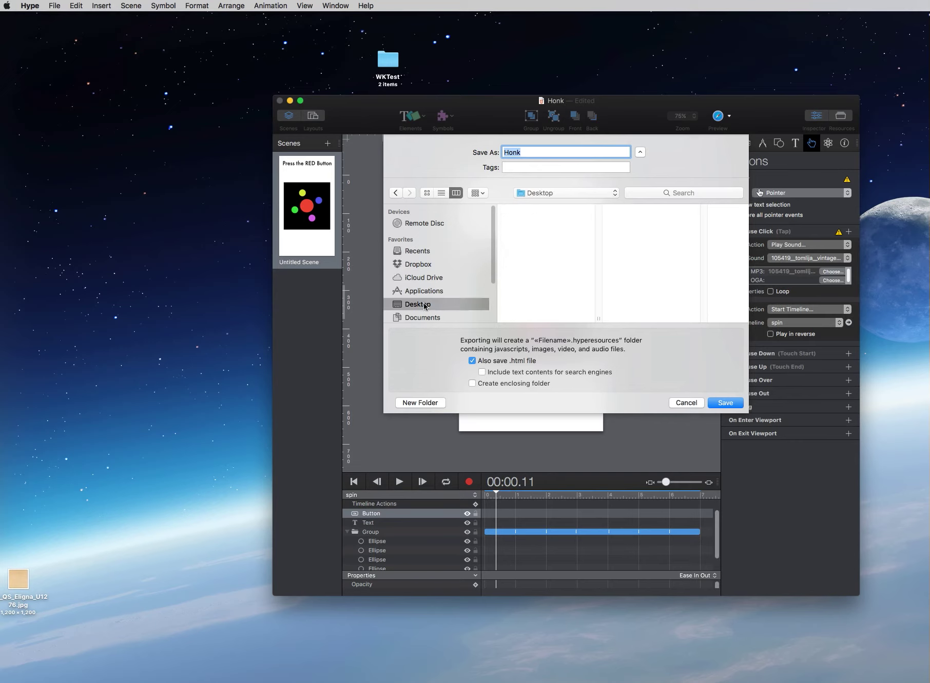
pyautogui.click(419, 403)
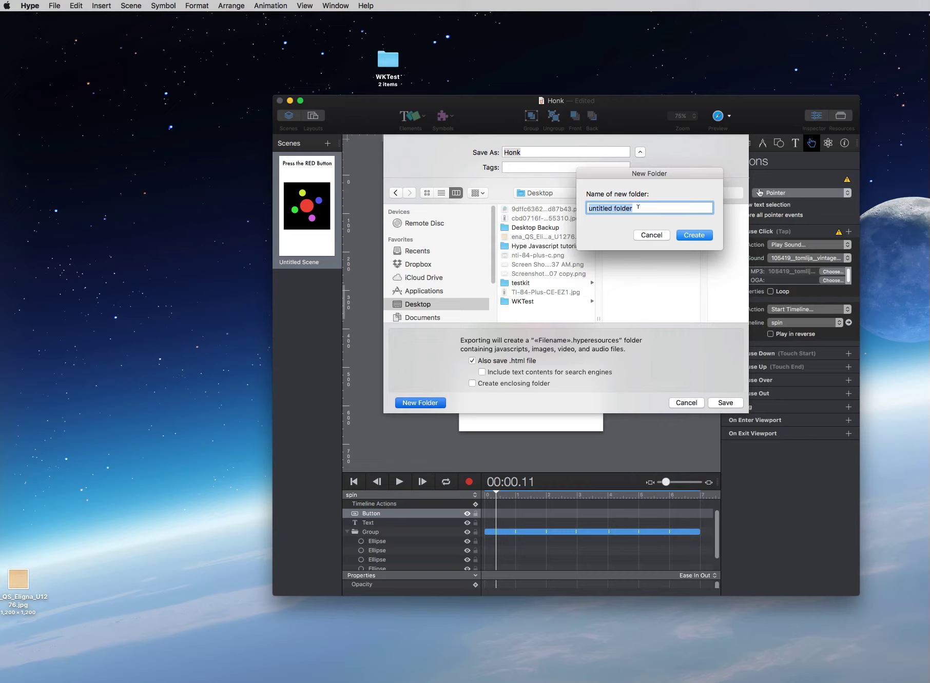
pyautogui.write('test2')
pyautogui.click(699, 239)
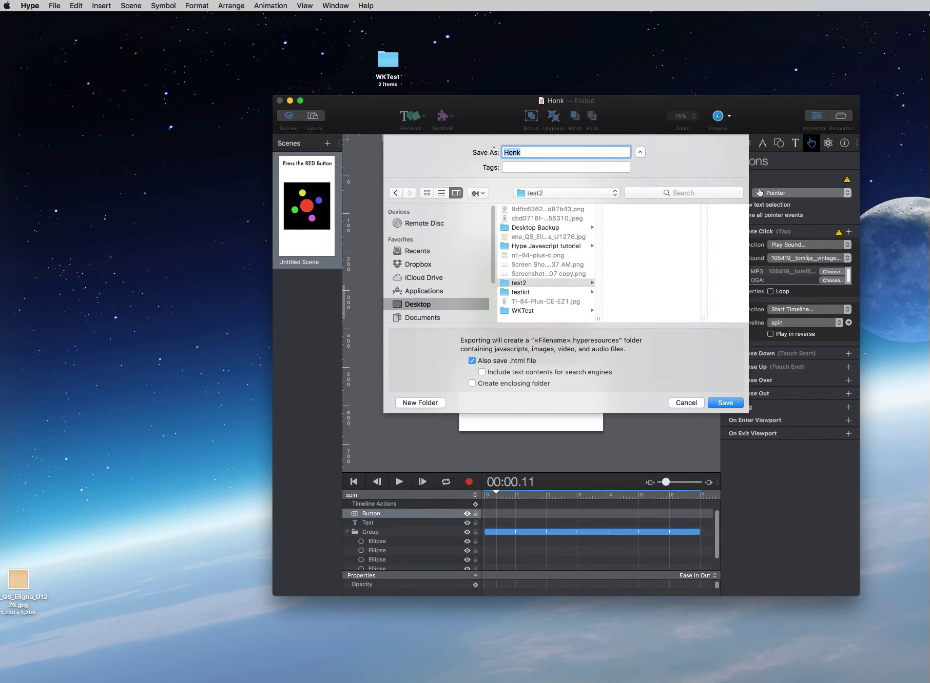
# Step: Leave search-engine text off and save the HTML5 export into test2
pyautogui.click(483, 373)
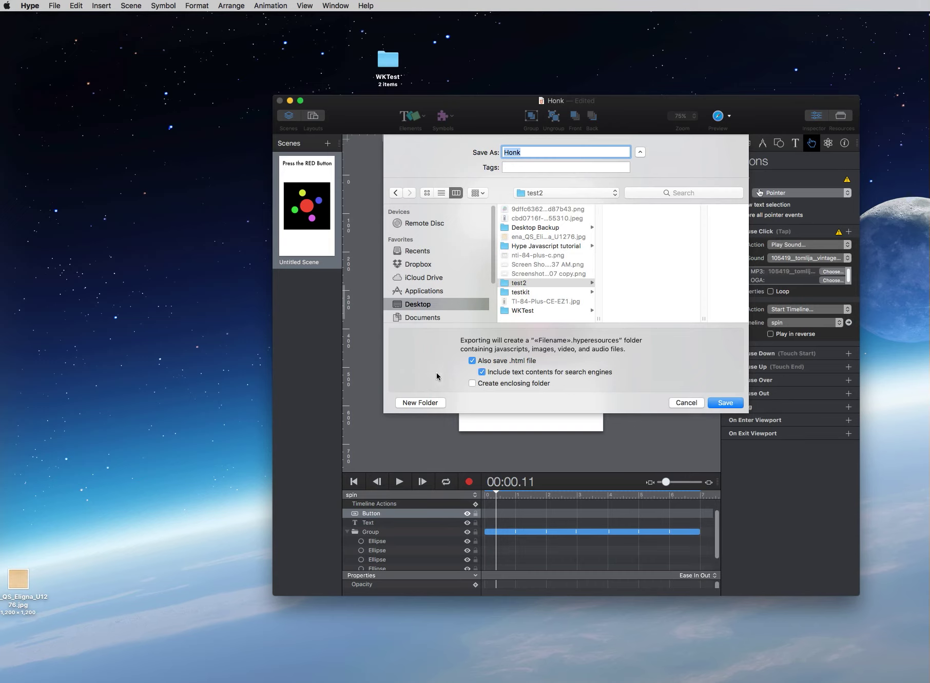
pyautogui.click(481, 372)
pyautogui.click(729, 404)
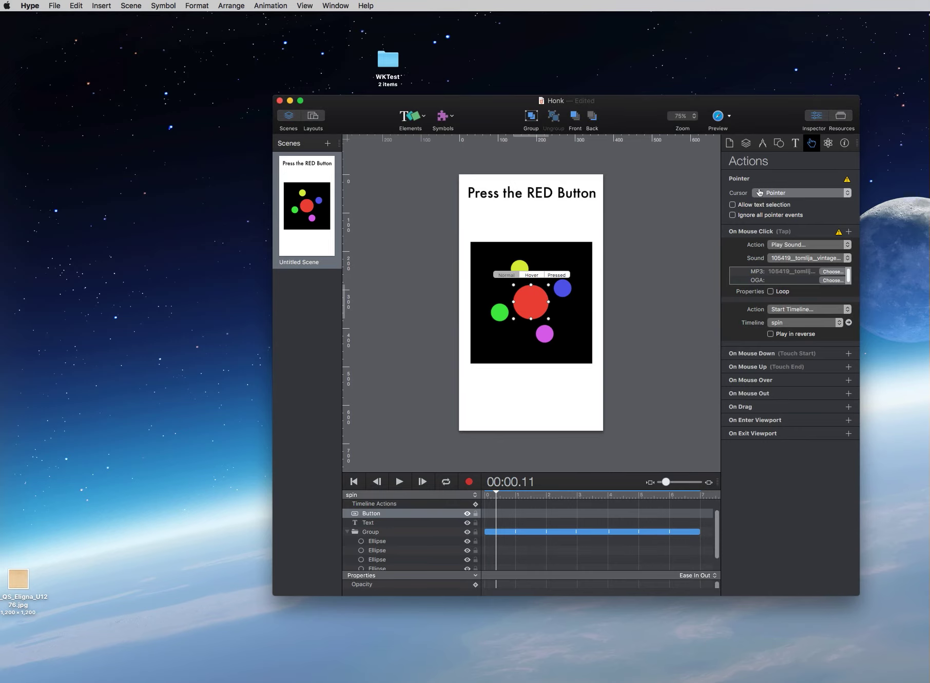
# Step: Open the test2 folder from the desktop in Finder
pyautogui.press('super+Tab')
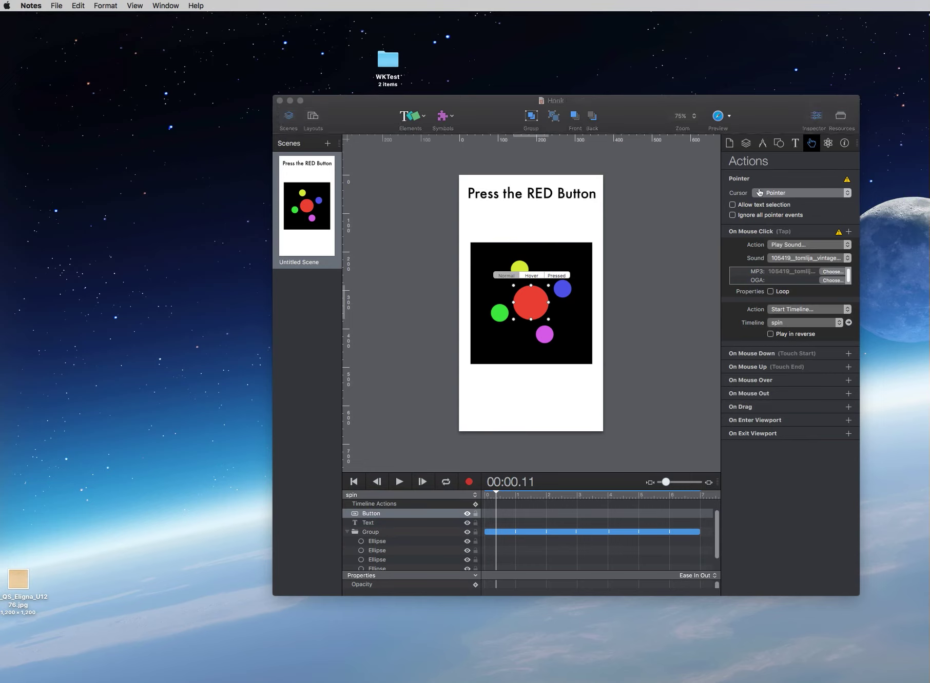
pyautogui.click(631, 665)
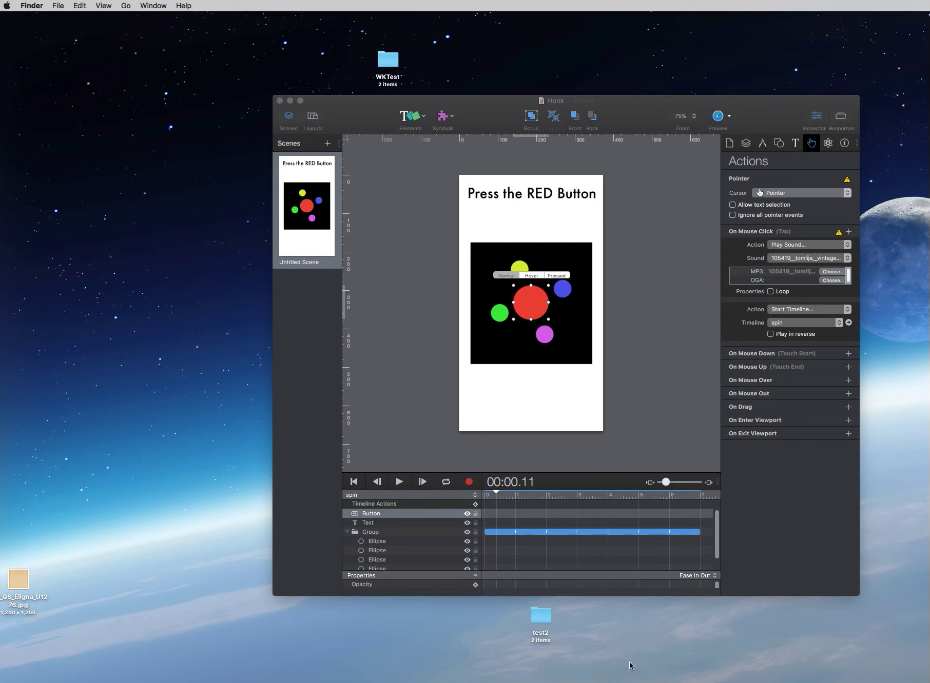
pyautogui.doubleClick(540, 620)
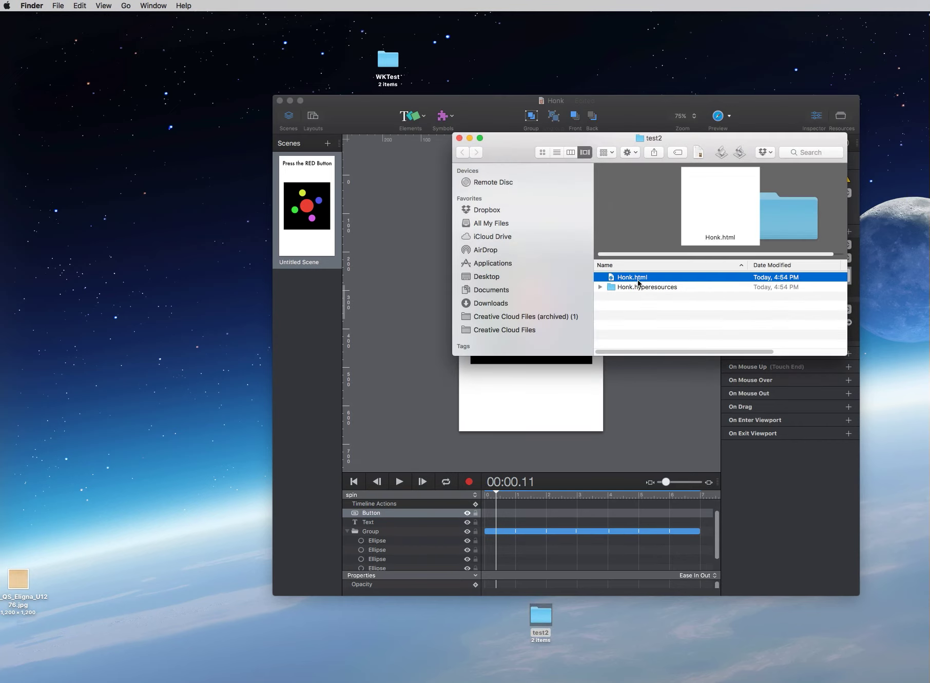
# Step: Expand Honk.hyperesources to inspect the exported horn sound file, then collapse it
pyautogui.click(600, 289)
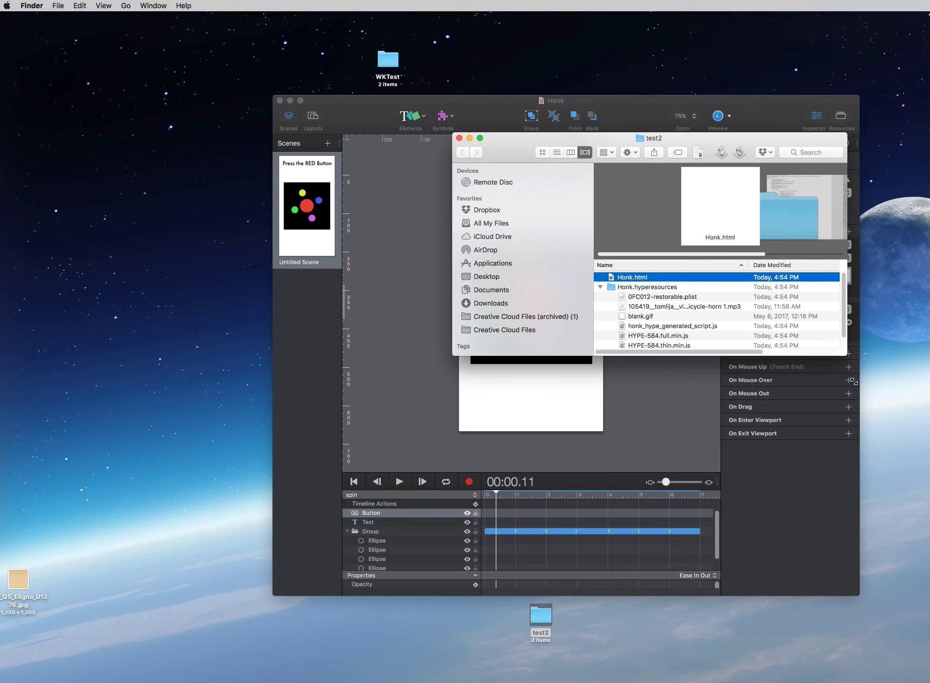
pyautogui.moveTo(853, 382); pyautogui.dragTo(865, 449)
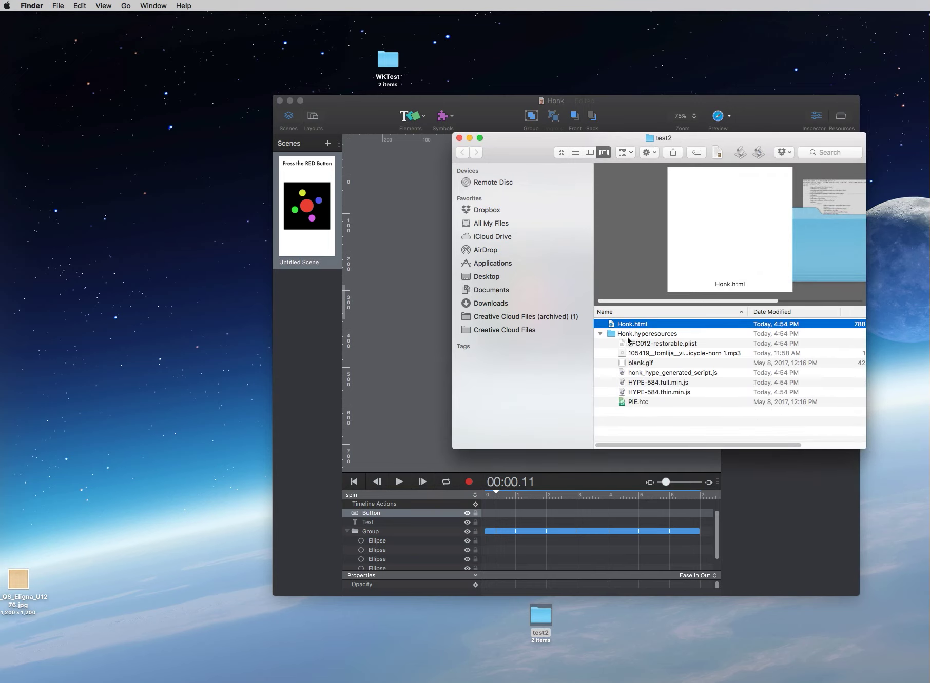
pyautogui.click(661, 353)
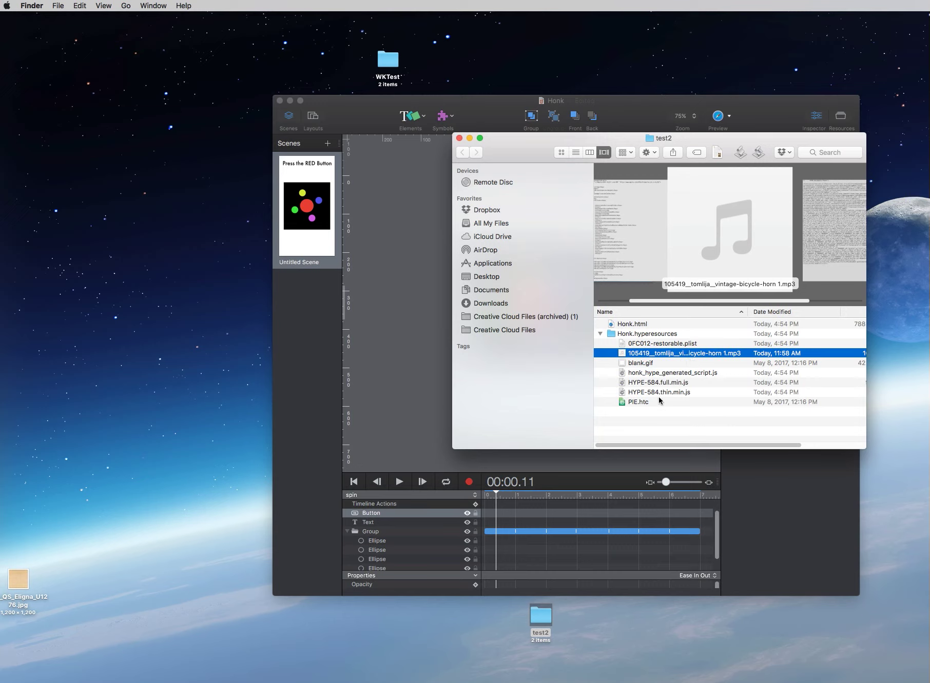
pyautogui.click(600, 334)
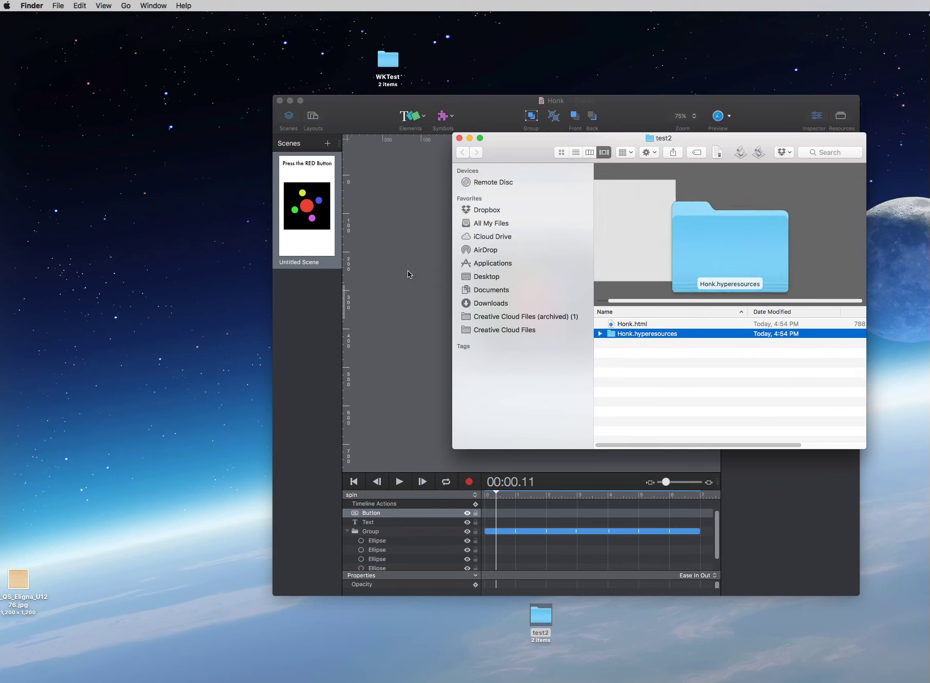
pyautogui.click(311, 103)
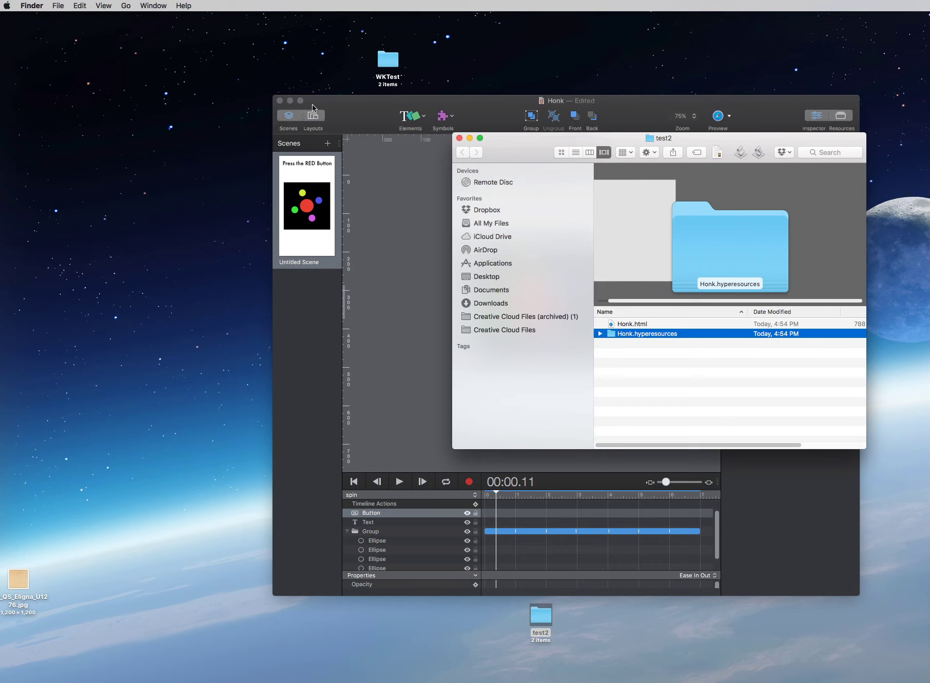